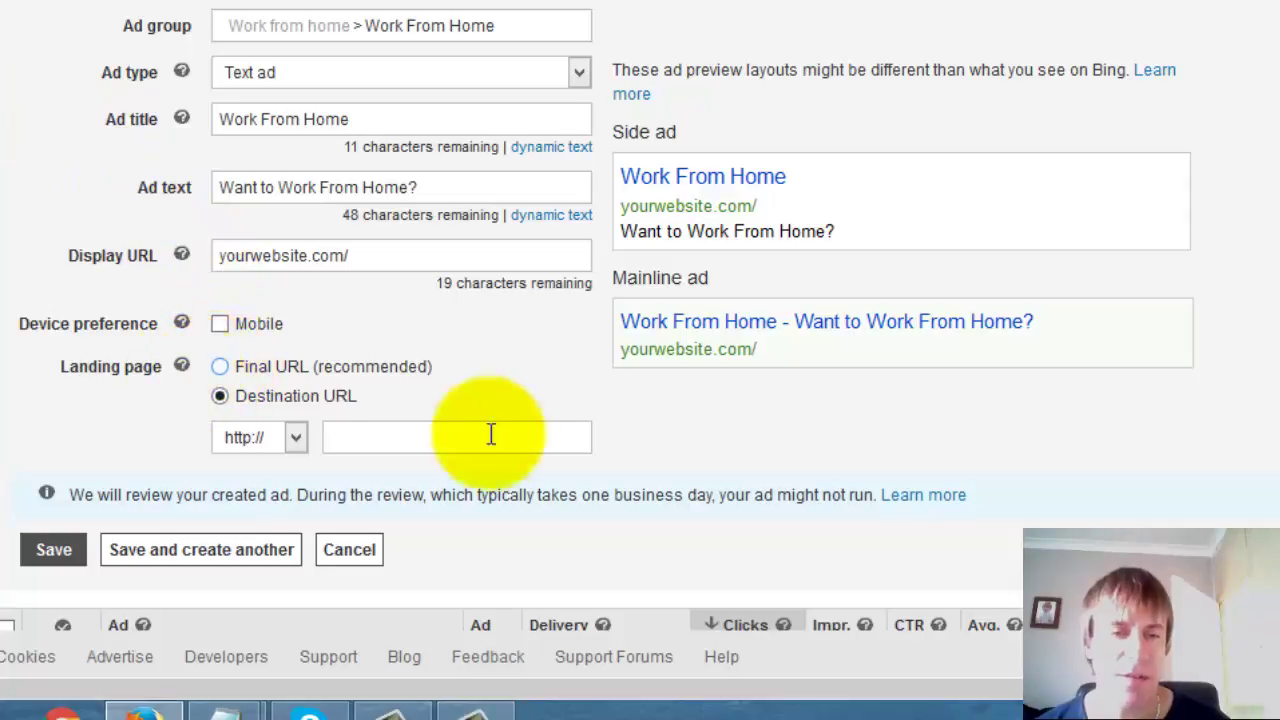
- Choose Final URL (recommended) as the ad's landing page option
click(220, 367)
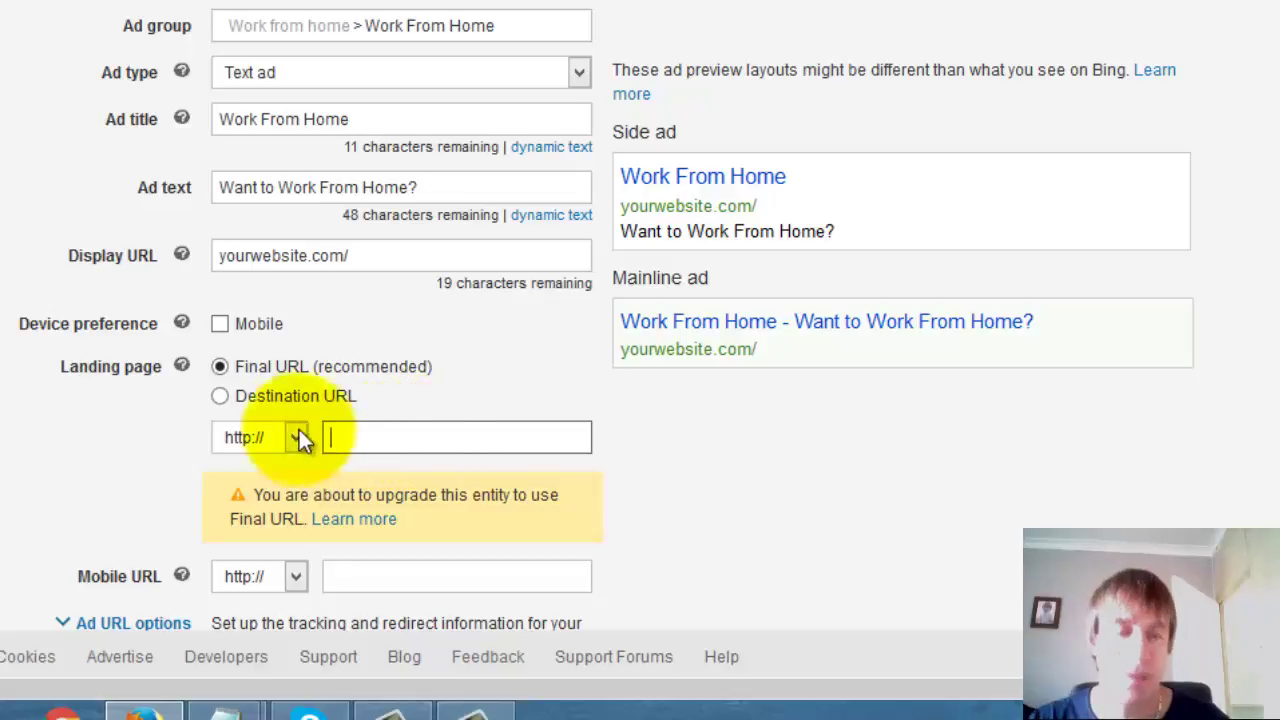
- Revert the landing page to Destination URL and focus its empty URL box
click(220, 397)
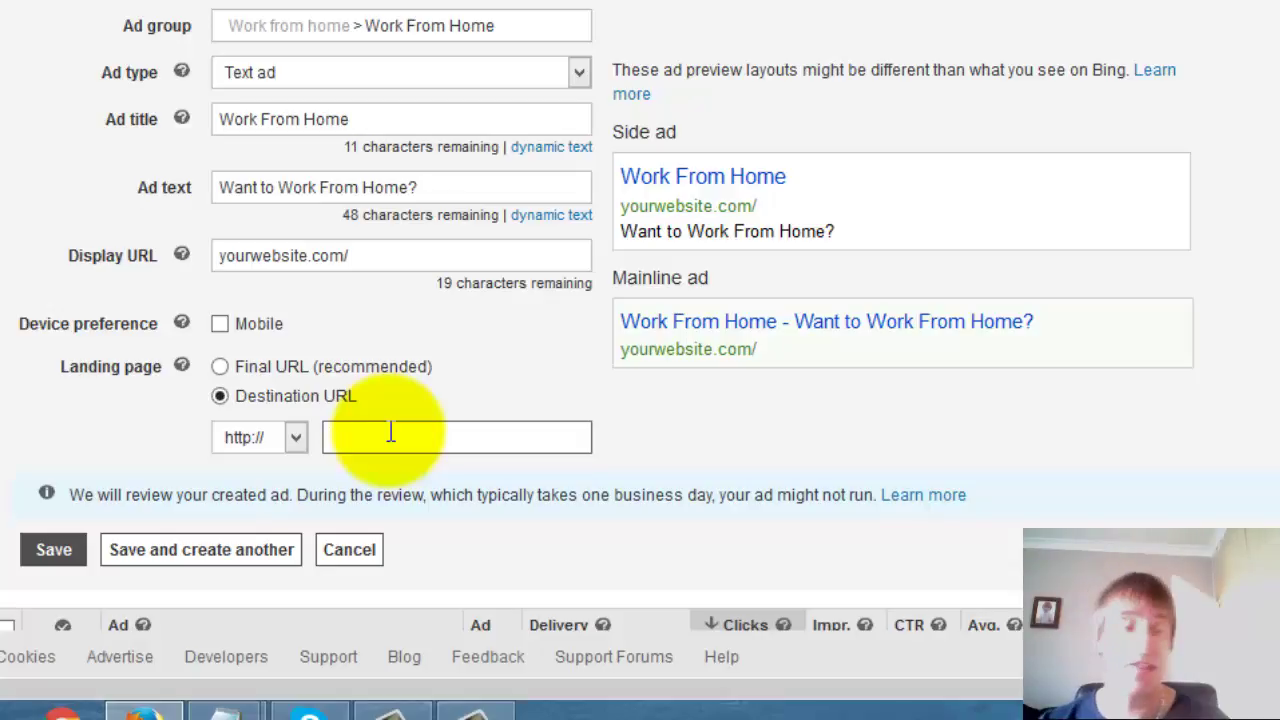
click(390, 432)
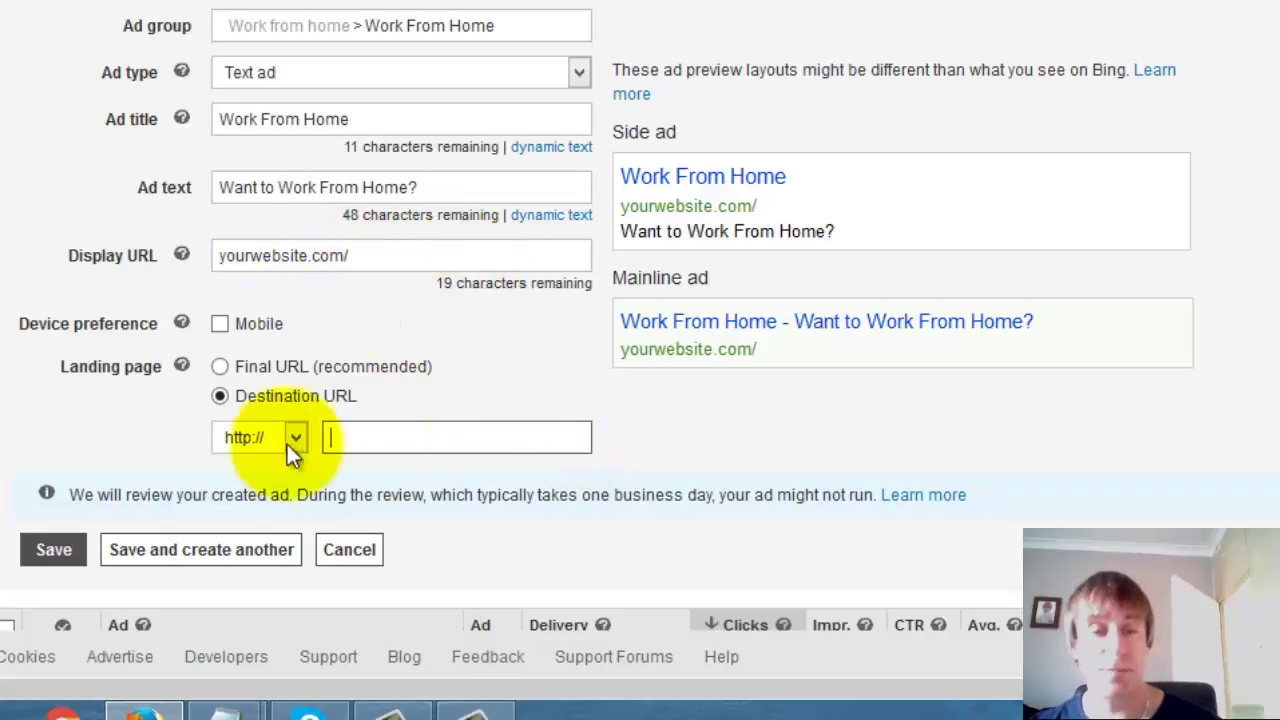
click(438, 431)
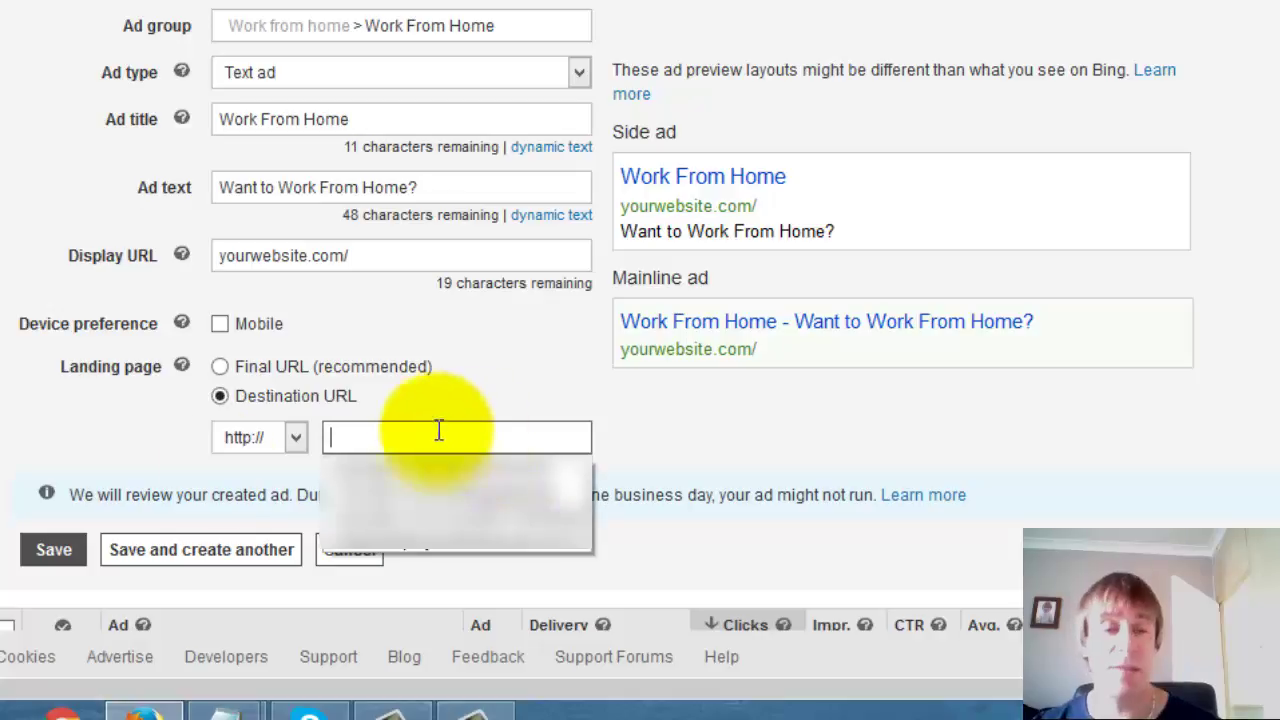
click(630, 424)
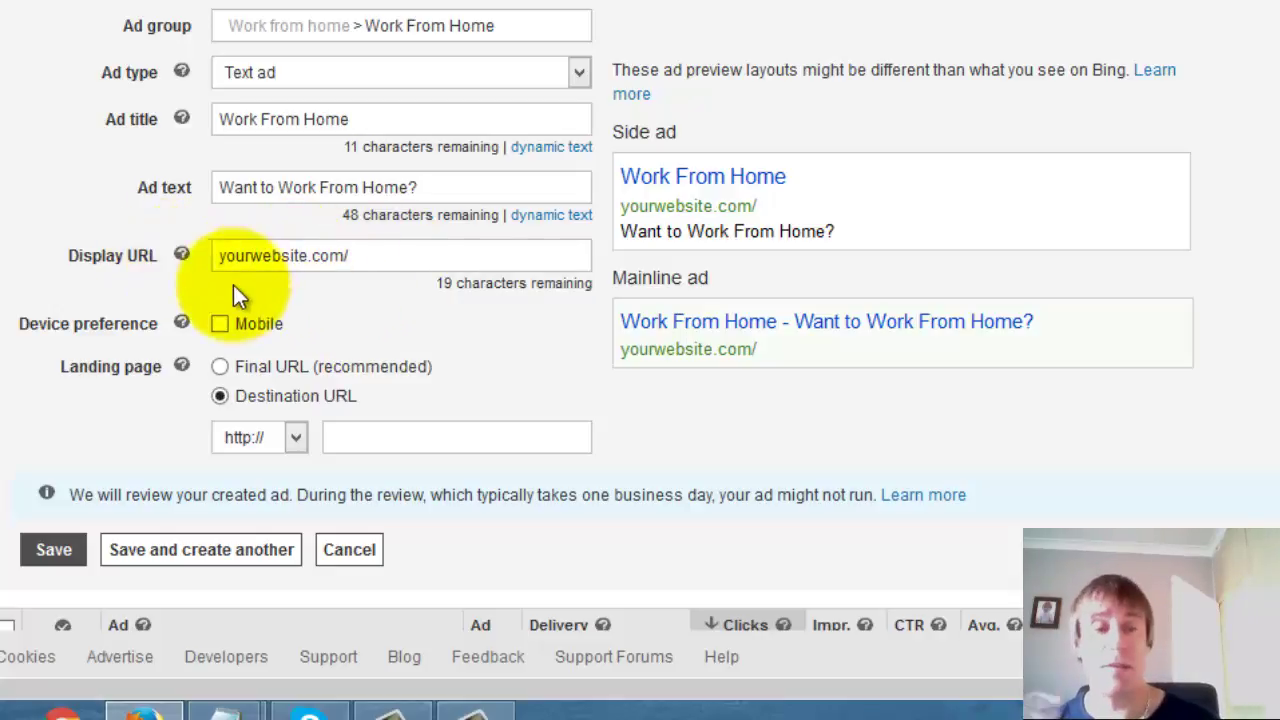
- Highlight the display URL text 'yourwebsite.com/' for replacement
click(351, 252)
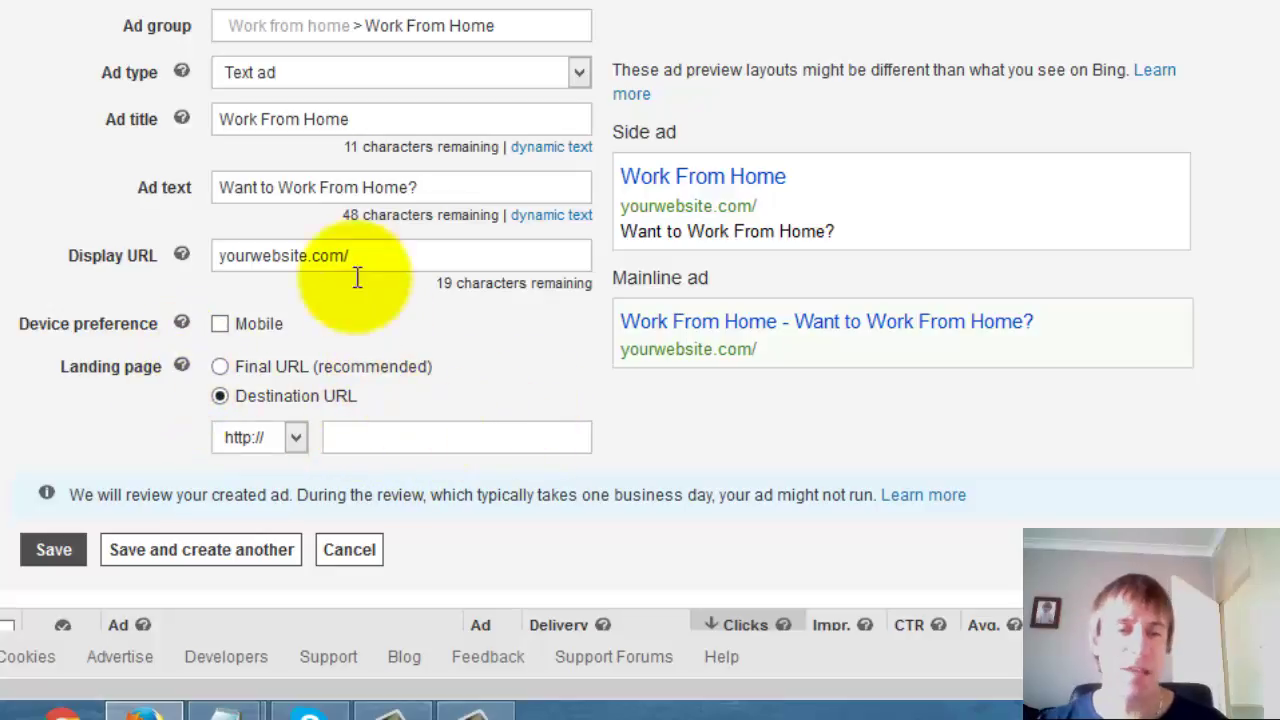
drag(393, 262, 68, 255)
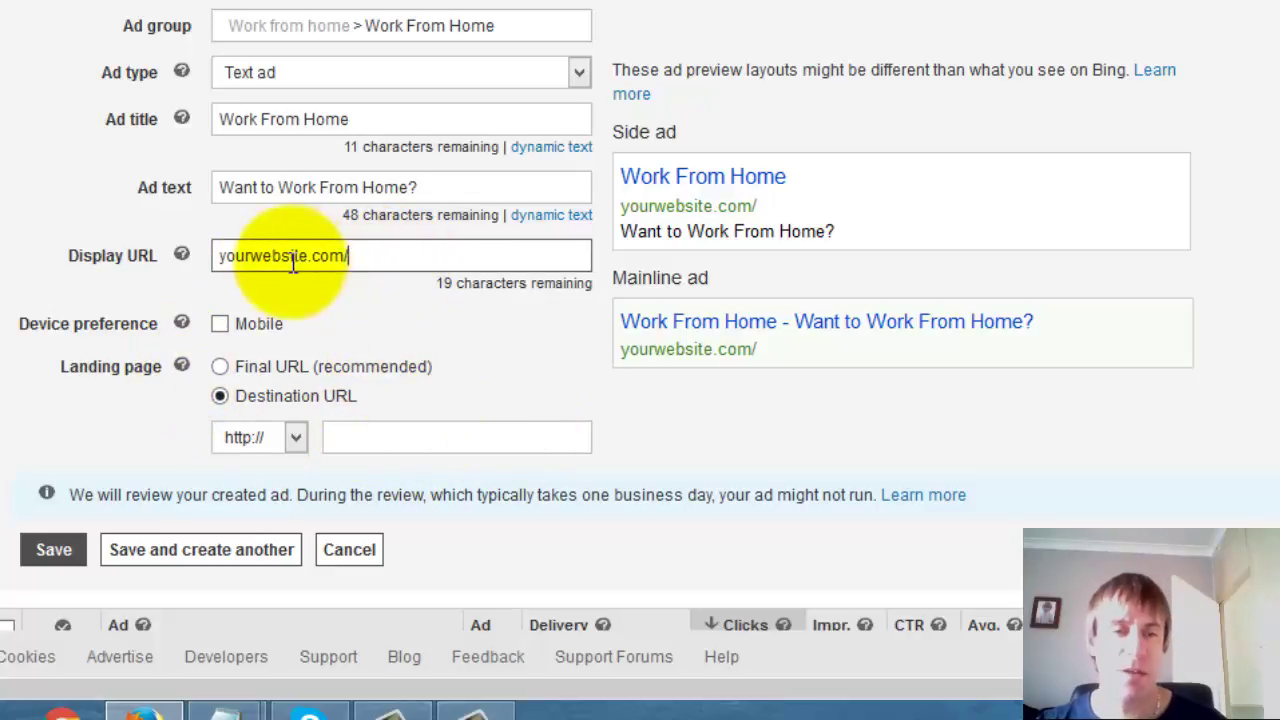